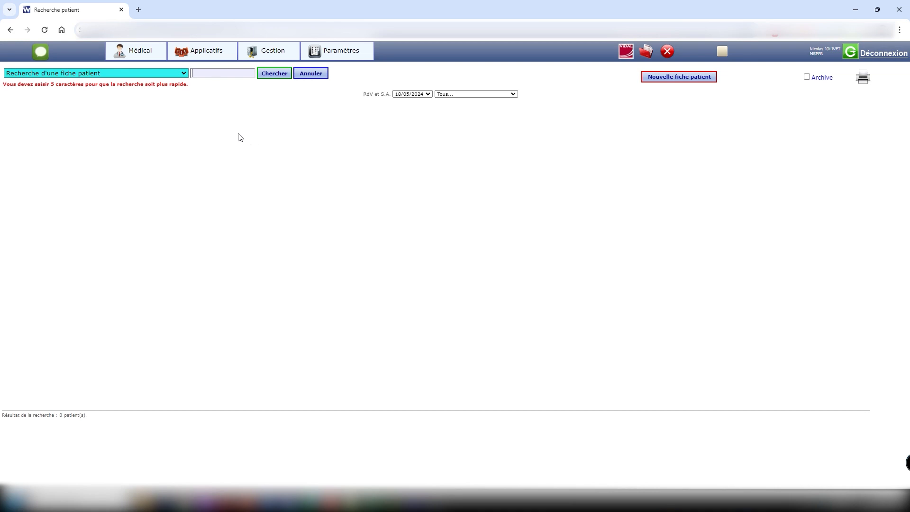
# Open the Réunion page of the planning application and start a new meeting.
pyautogui.moveTo(199, 56)
pyautogui.moveTo(218, 71)
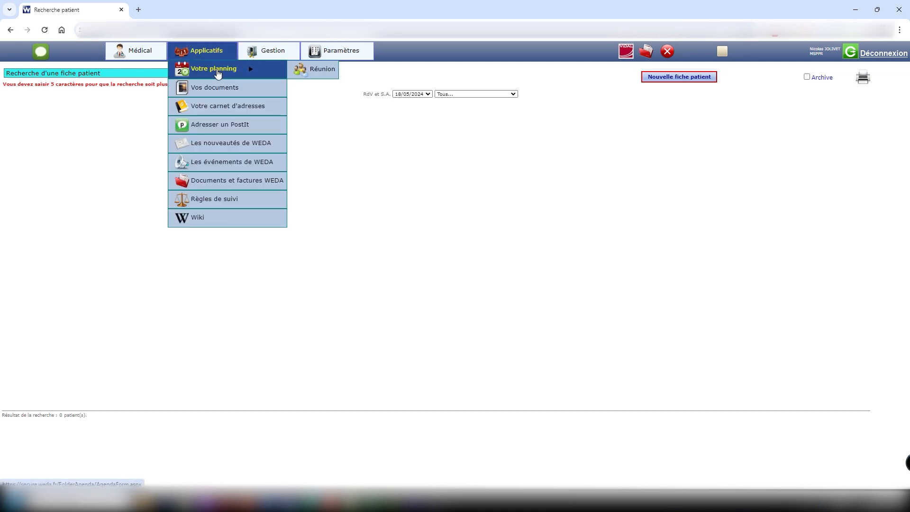
pyautogui.click(298, 69)
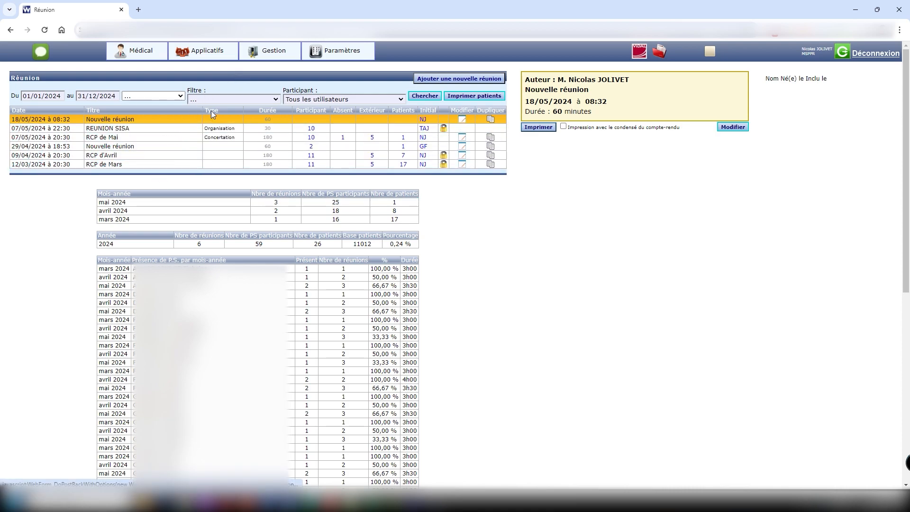
pyautogui.click(457, 82)
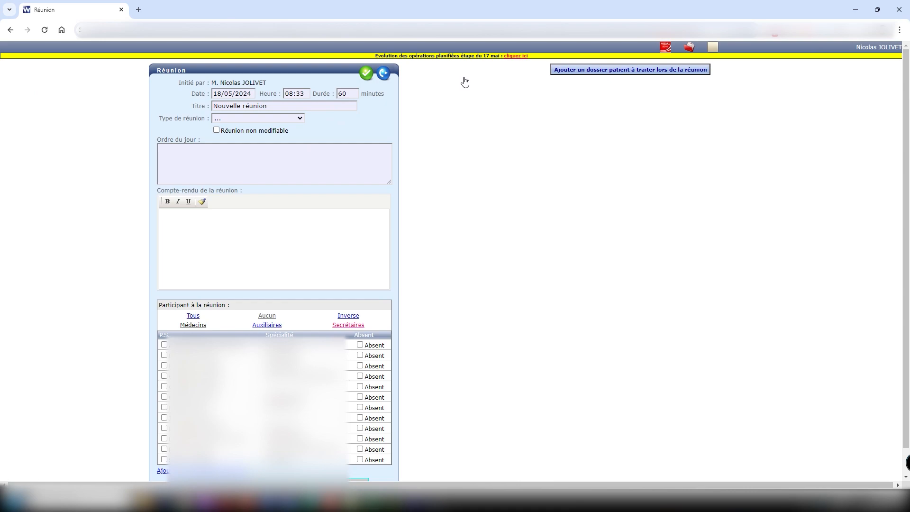
# Schedule the new meeting for 4 June 2024 at 20:30 with a duration of 180 minutes.
pyautogui.click(241, 91)
pyautogui.click(291, 105)
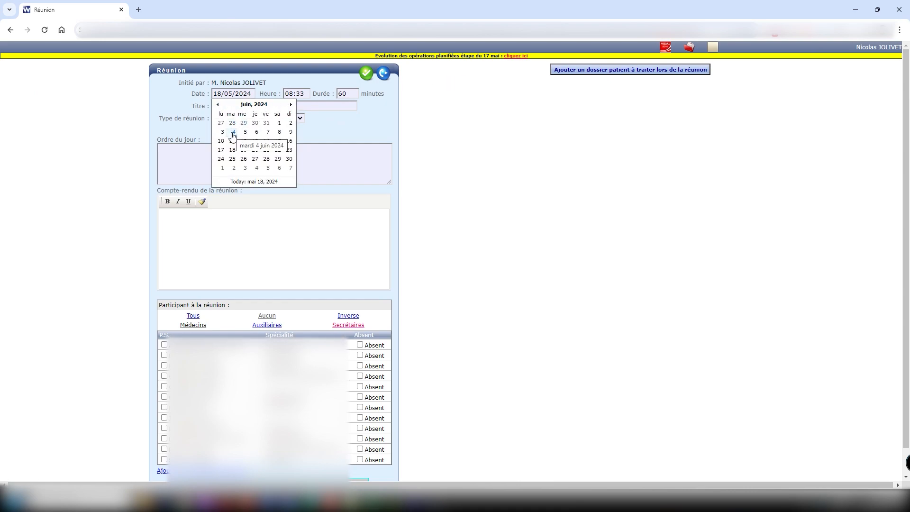
pyautogui.click(232, 132)
pyautogui.click(343, 91)
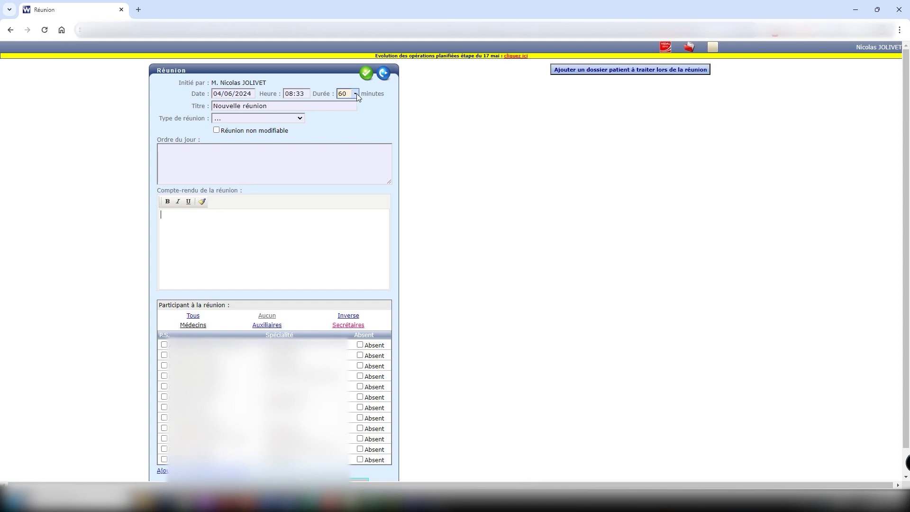
pyautogui.click(357, 97)
pyautogui.click(326, 210)
pyautogui.write('20:30')
# Title the meeting "RCP de juin" and set its type to Réunion de concertation.
pyautogui.moveTo(294, 102); pyautogui.dragTo(183, 102)
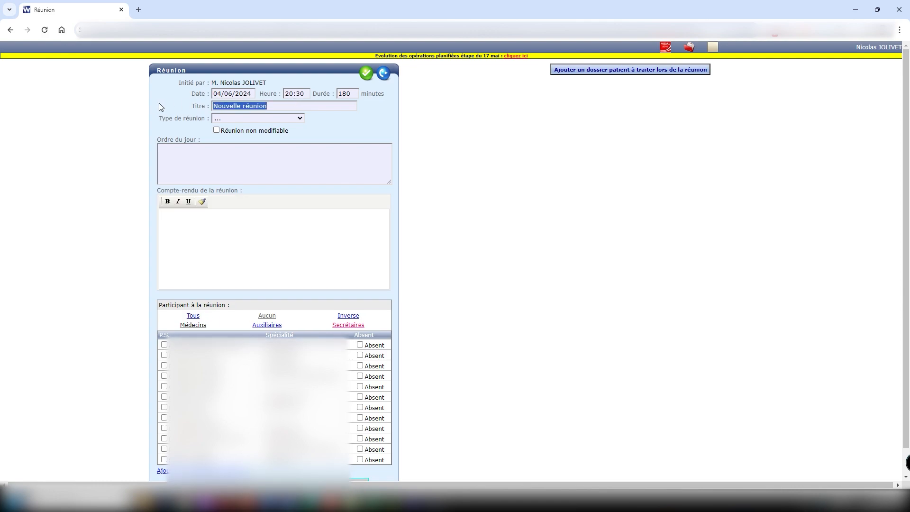
pyautogui.write('RCP de juin')
pyautogui.click(239, 118)
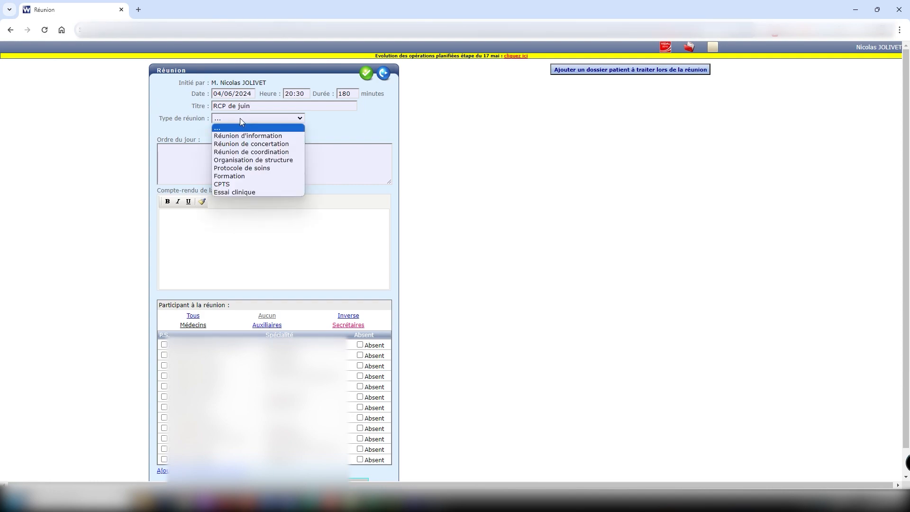
pyautogui.click(283, 143)
pyautogui.click(174, 158)
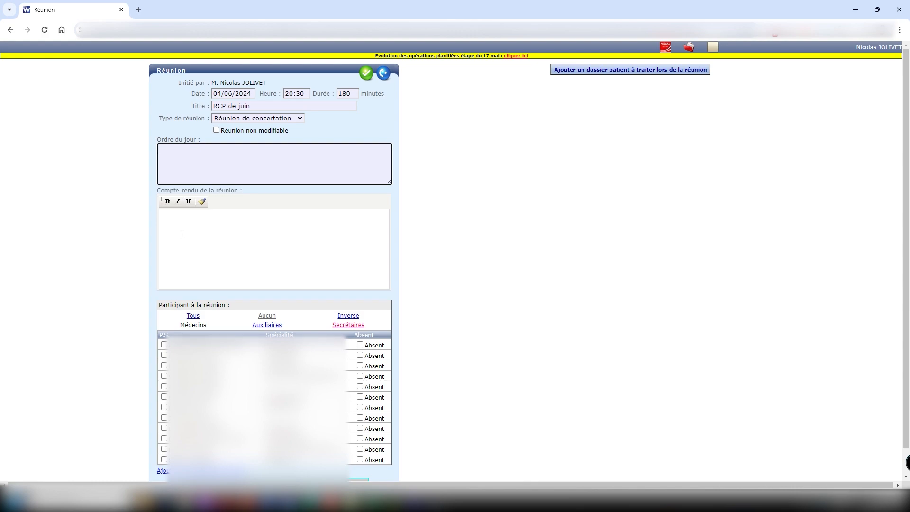
# Select all listed professionals as participants in the meeting and confirm the choice.
pyautogui.scroll(-1, 182, 235)
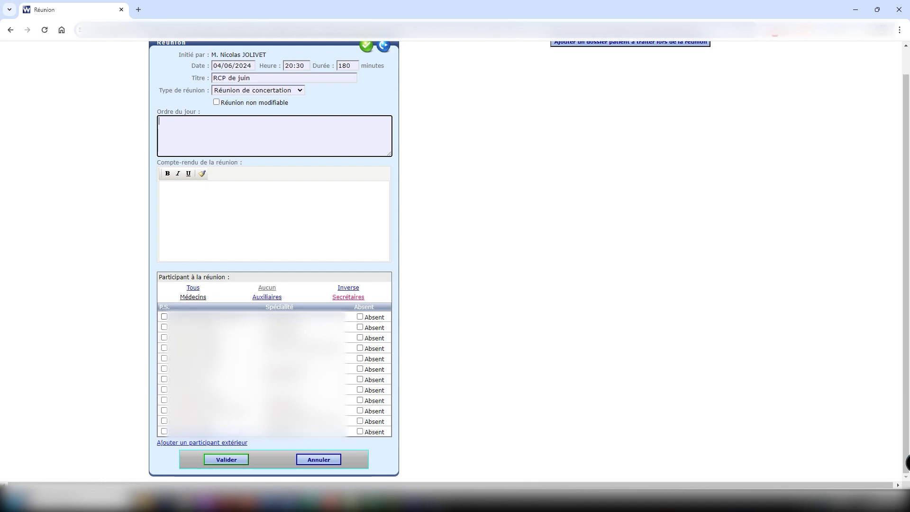
pyautogui.click(193, 287)
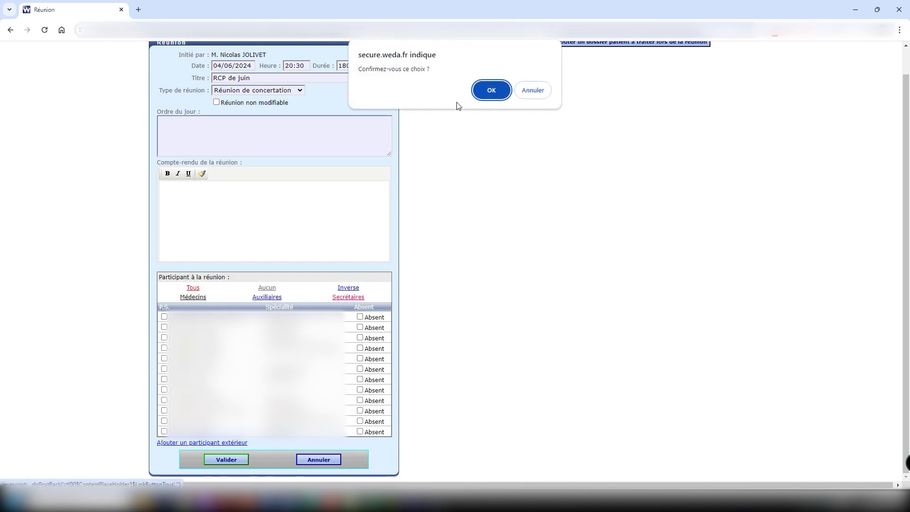
pyautogui.click(491, 90)
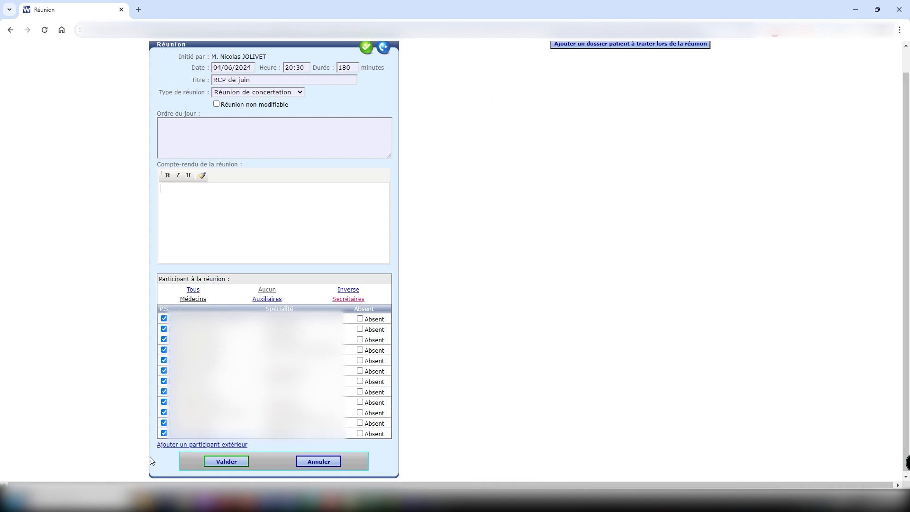
# Find an external participant by surname in the contact database, add her to the meeting and validate the meeting.
pyautogui.click(162, 445)
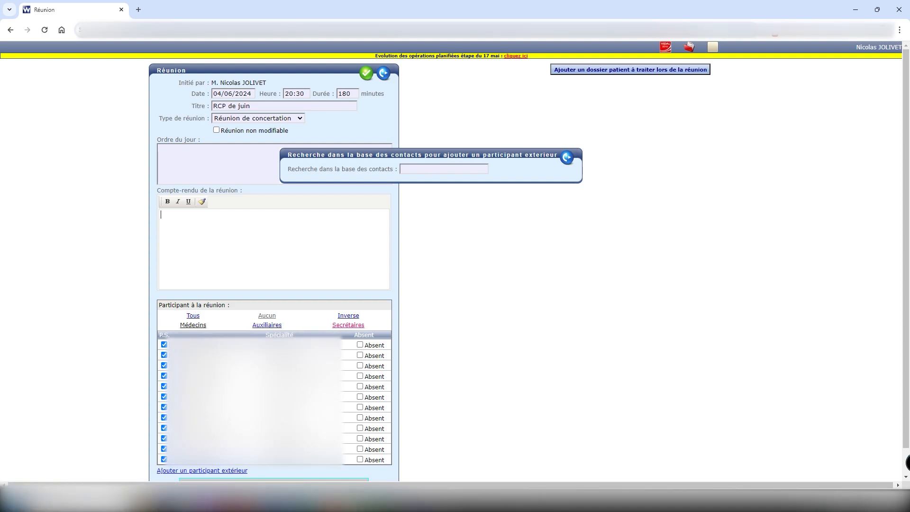
pyautogui.write('GEF')
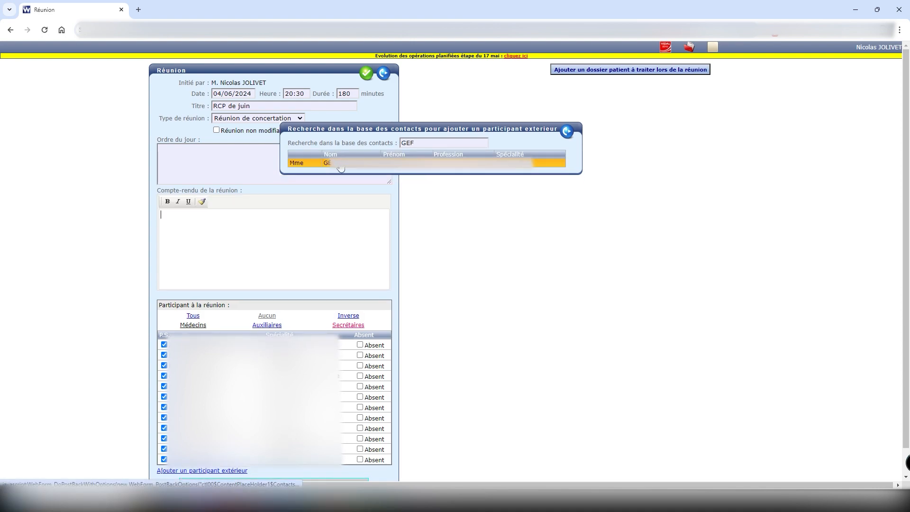
pyautogui.click(340, 164)
pyautogui.scroll(-1, 340, 162)
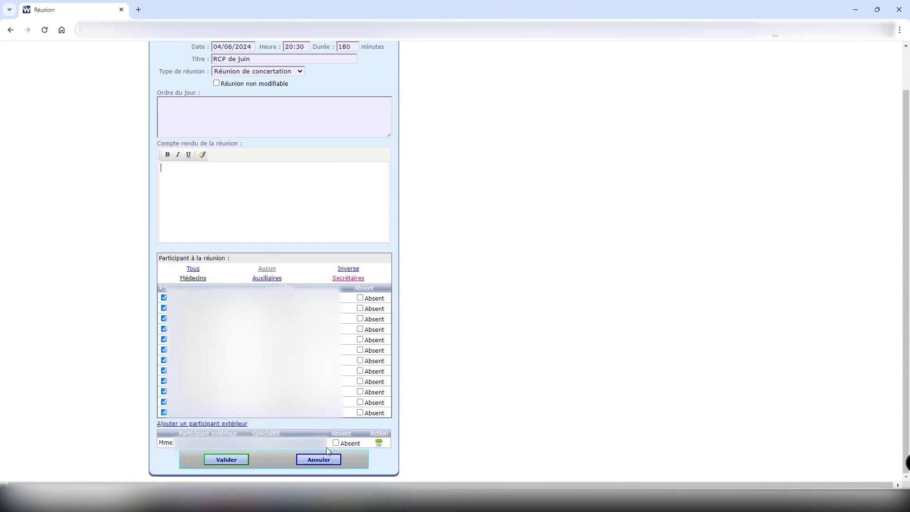
pyautogui.click(226, 460)
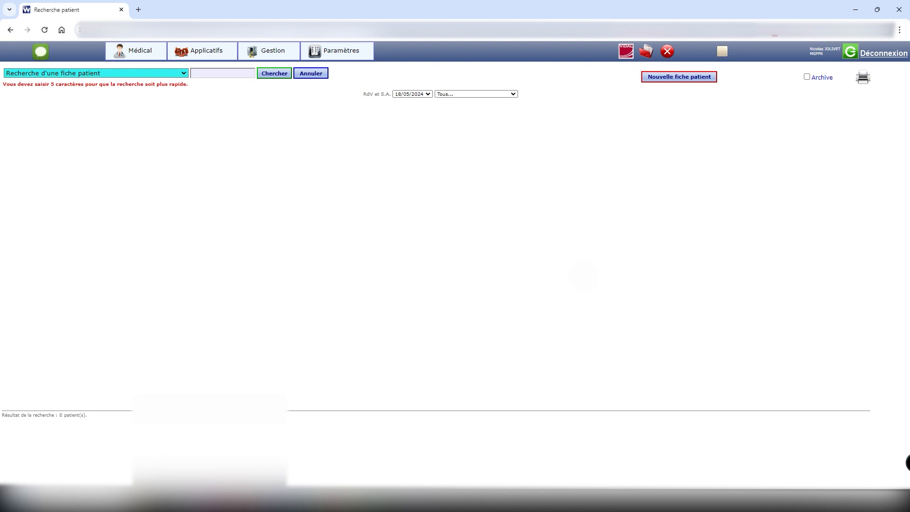
# Return to the Réunion page and open the "RCP de juin" meeting for modification.
pyautogui.moveTo(192, 52)
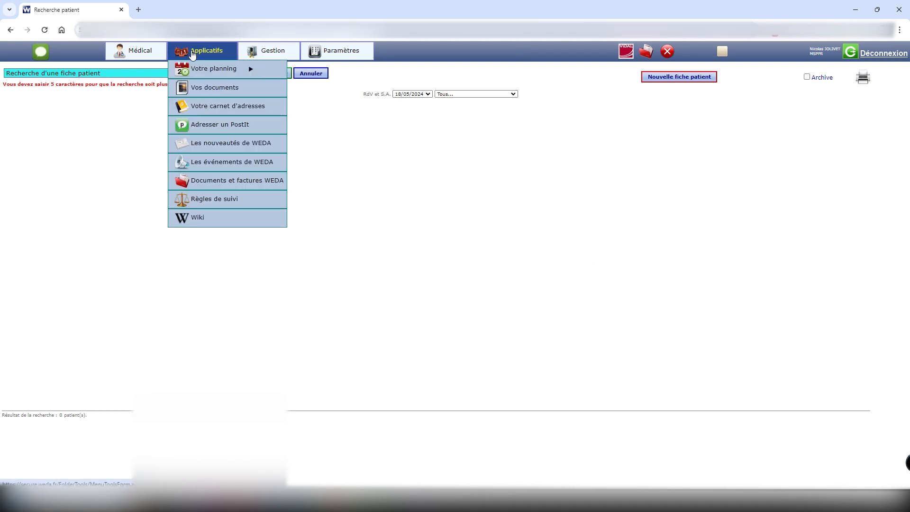
pyautogui.moveTo(213, 71)
pyautogui.click(318, 70)
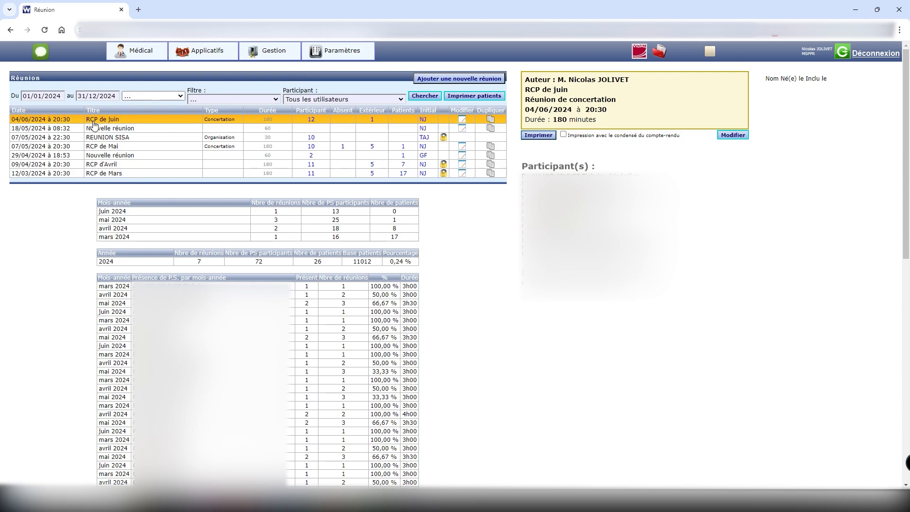
pyautogui.click(463, 121)
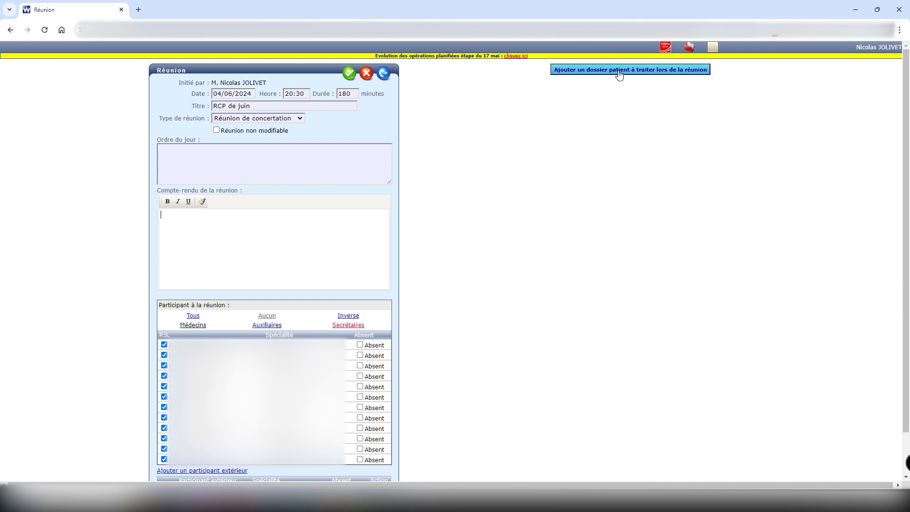
# Search for the test patient by surname, add the patient's file to the meeting, and return to the meetings list.
pyautogui.click(618, 71)
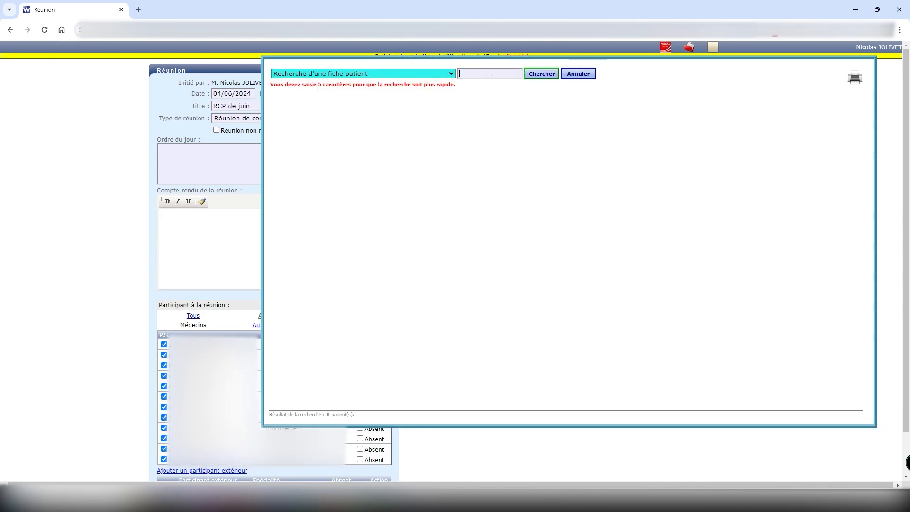
pyautogui.write('WEDA')
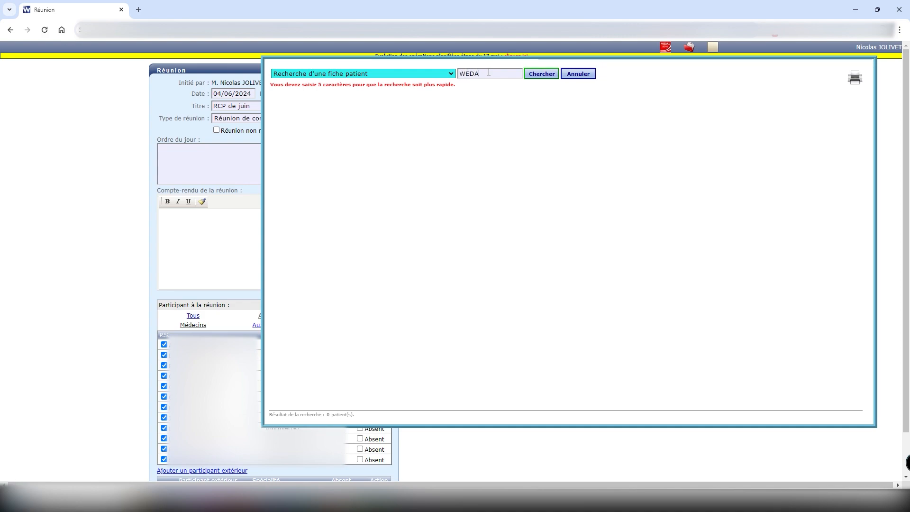
pyautogui.press('Return')
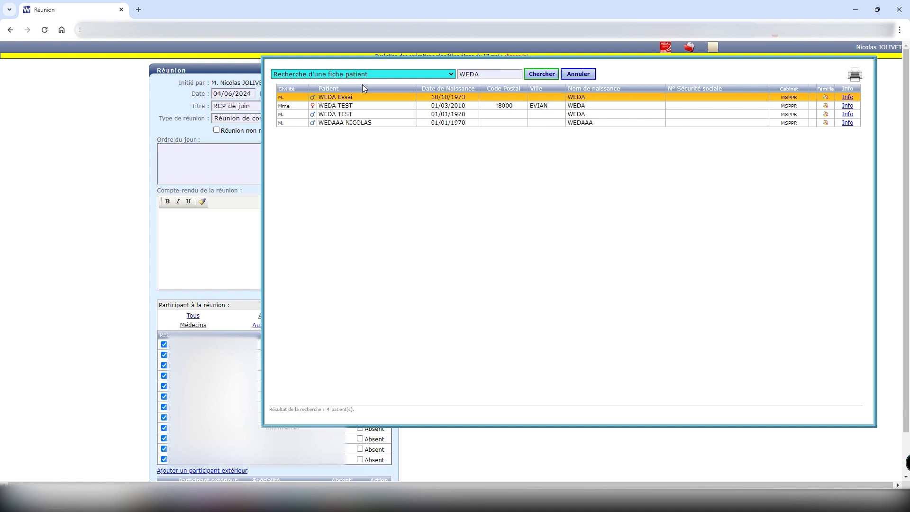
pyautogui.click(357, 123)
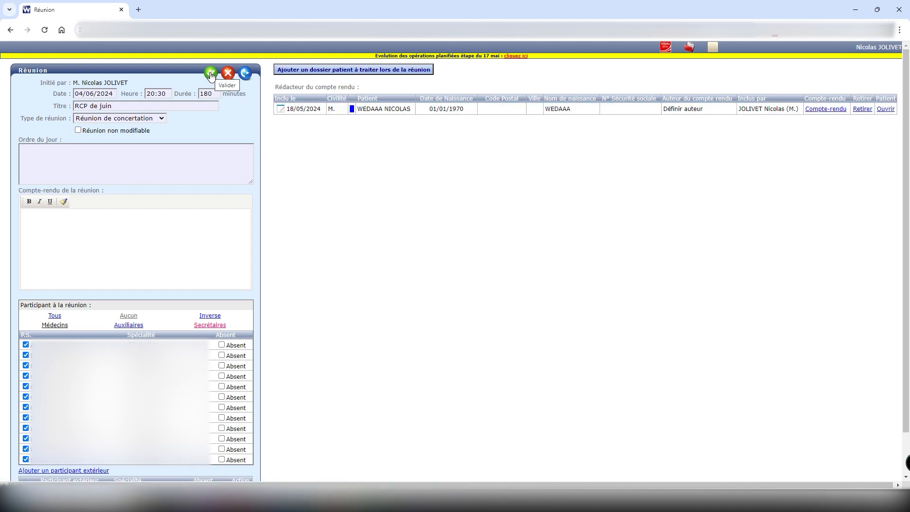
pyautogui.click(244, 74)
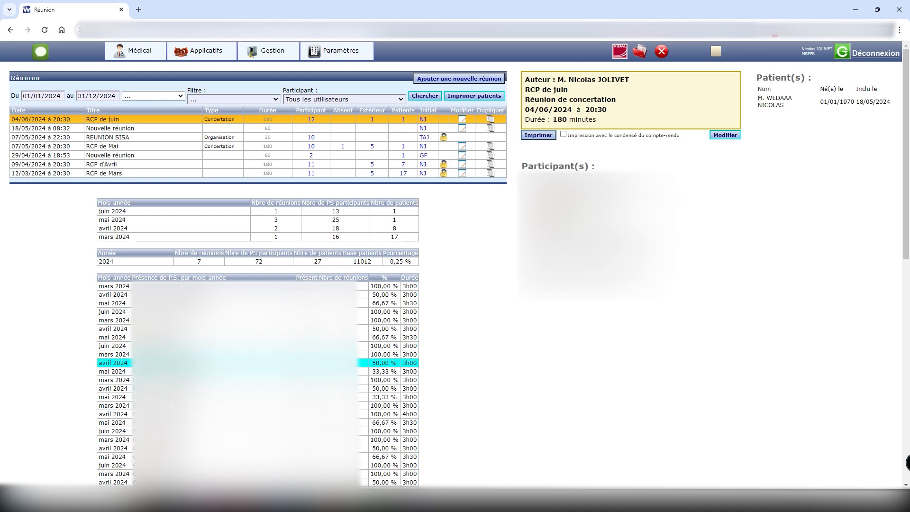
# Open the medical record of the patient added to the "RCP de juin" meeting.
pyautogui.click(147, 56)
pyautogui.moveTo(142, 69)
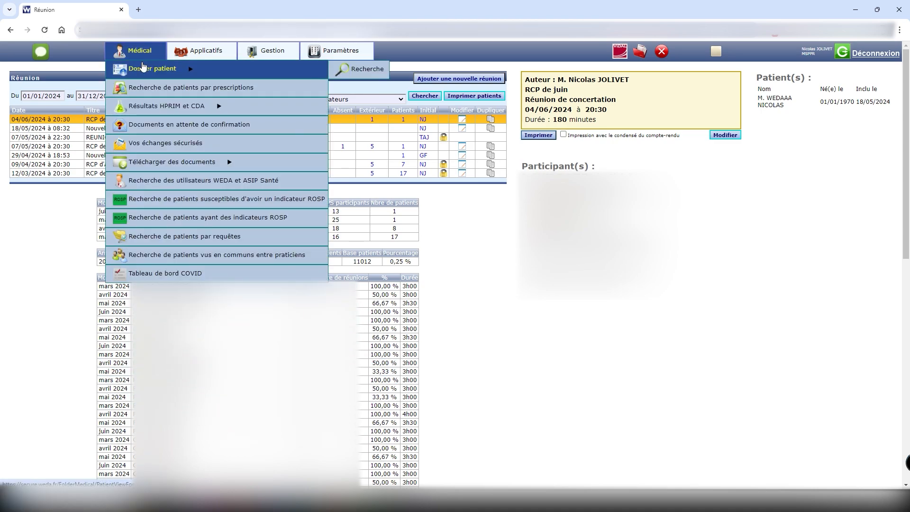
pyautogui.click(163, 72)
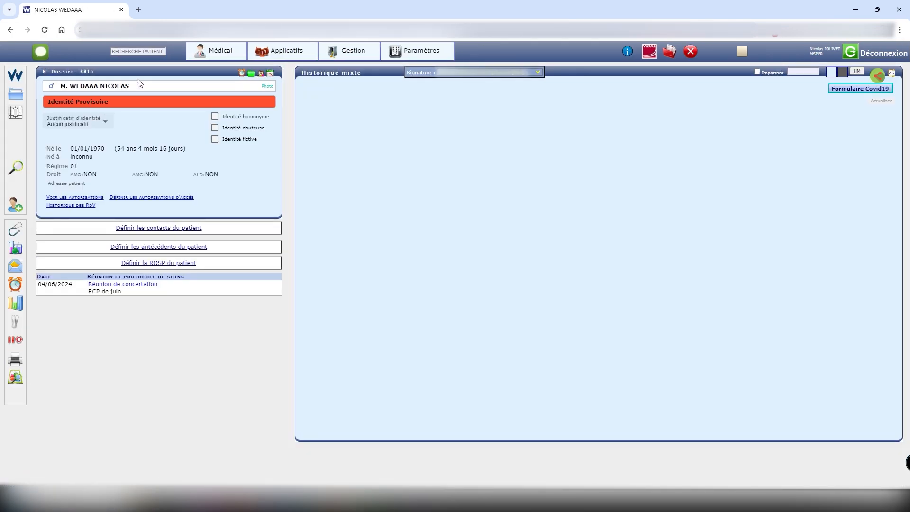
# Create a new patient record and enter the patient's birth surname and first given name.
pyautogui.click(14, 208)
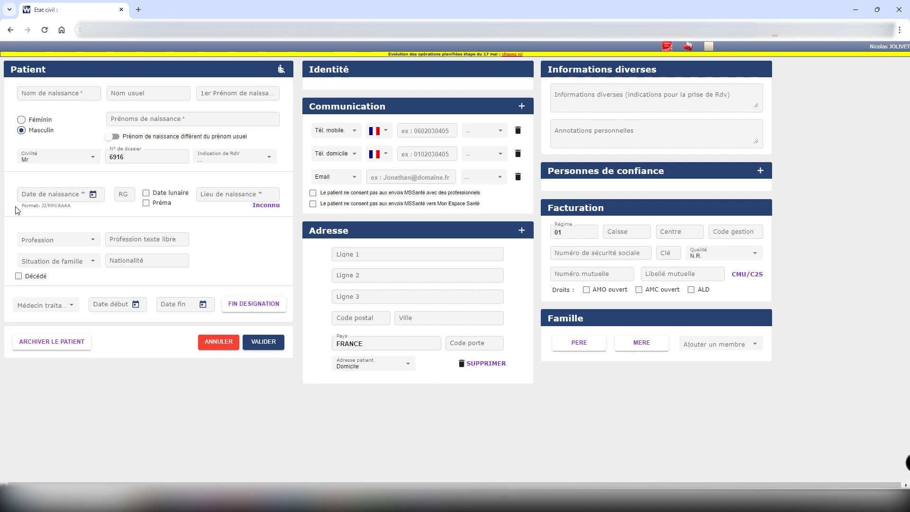
pyautogui.click(67, 93)
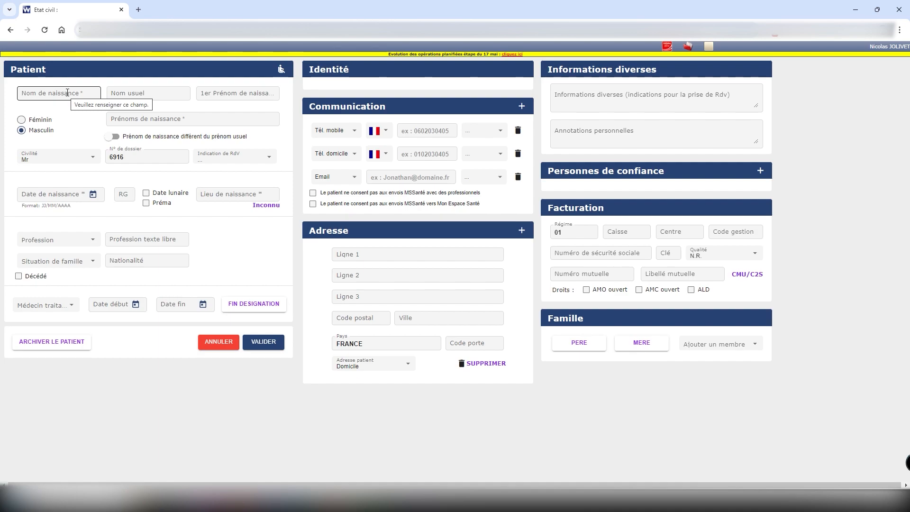
pyautogui.click(67, 92)
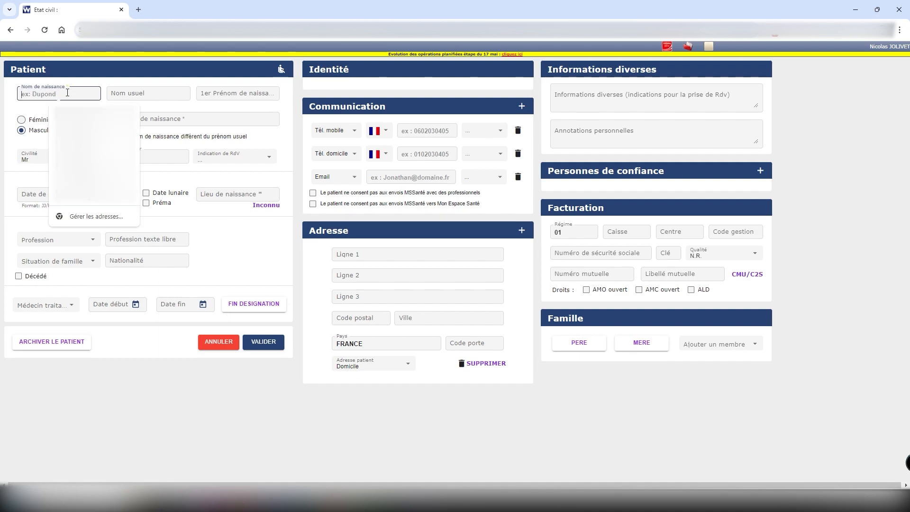
pyautogui.write('WEDAAAA')
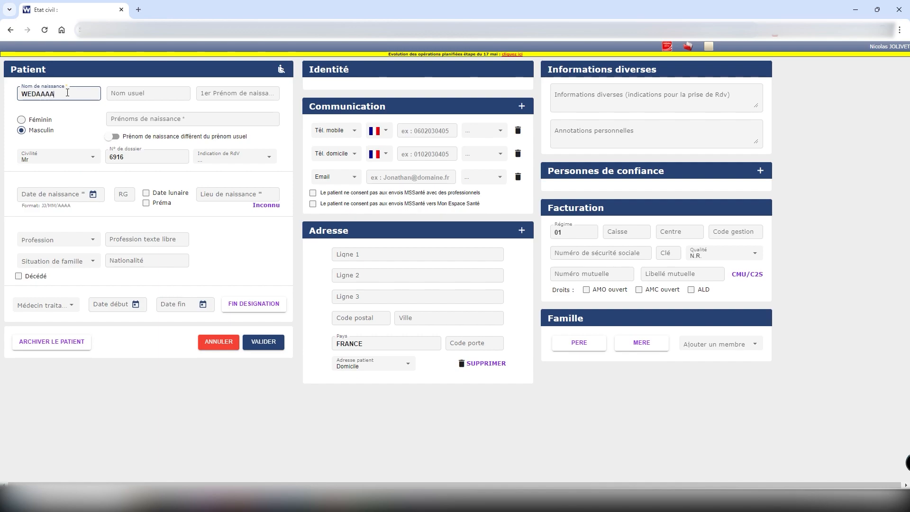
pyautogui.click(218, 93)
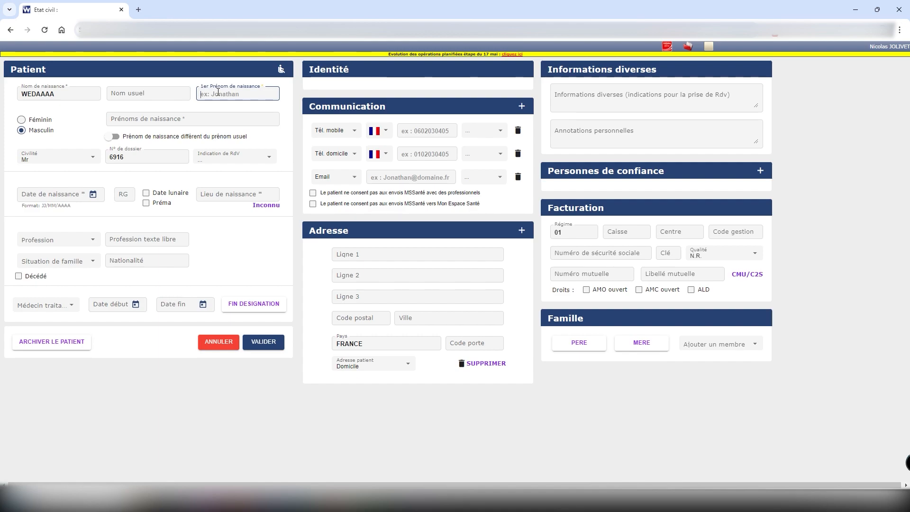
pyautogui.write('JEAN')
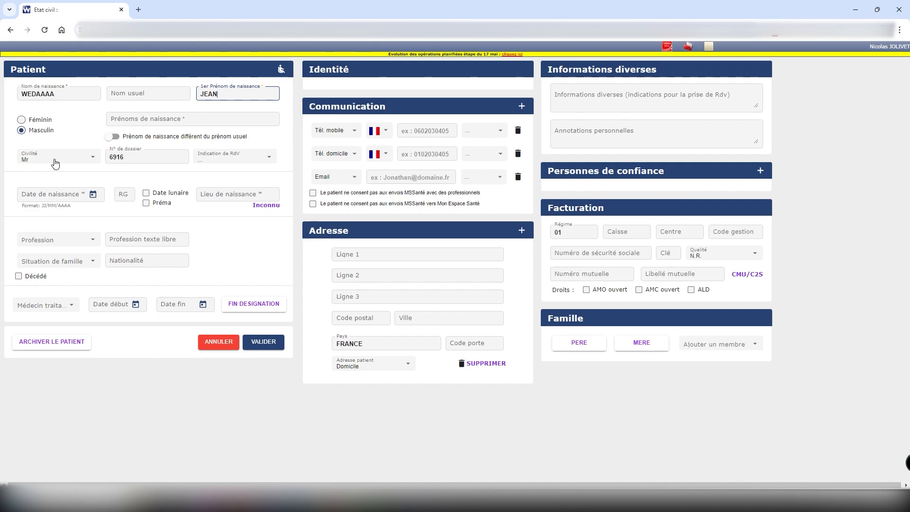
# Enter the new patient's date of birth, set the birthplace to Inconnu and validate the record.
pyautogui.click(28, 194)
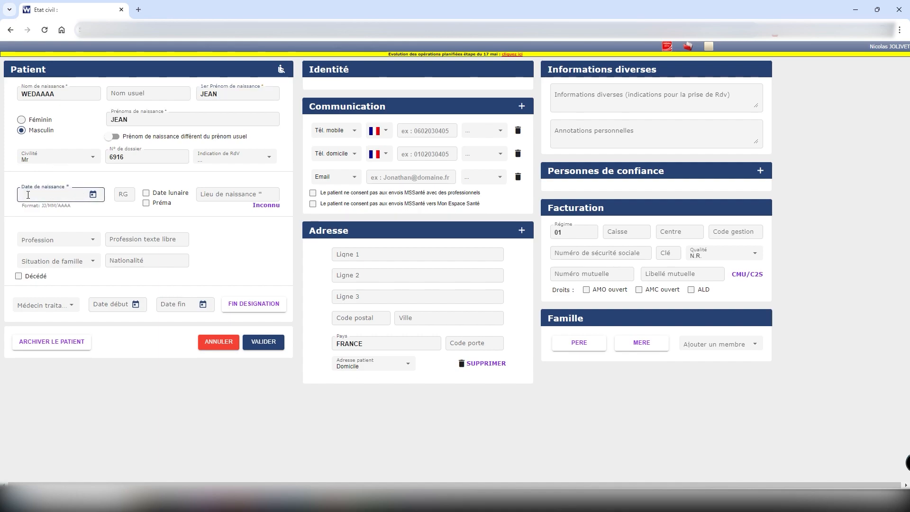
pyautogui.write('01/01/1970')
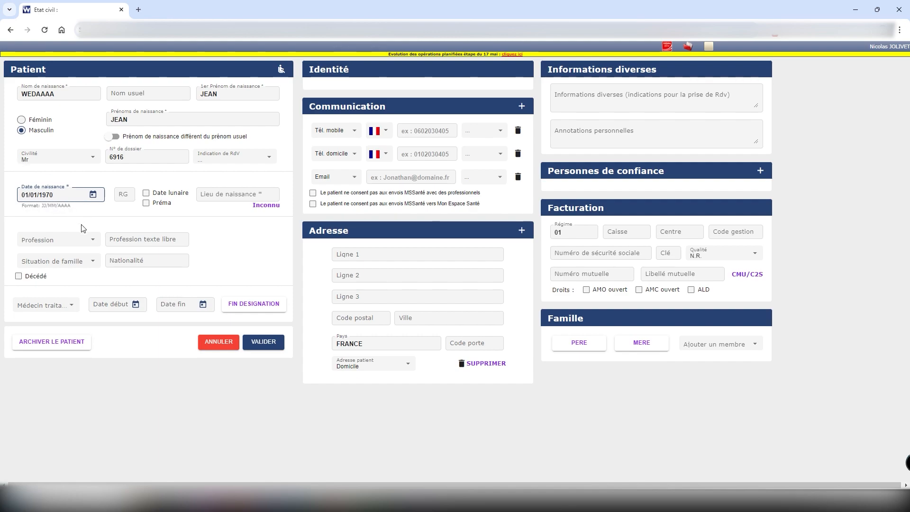
pyautogui.click(265, 206)
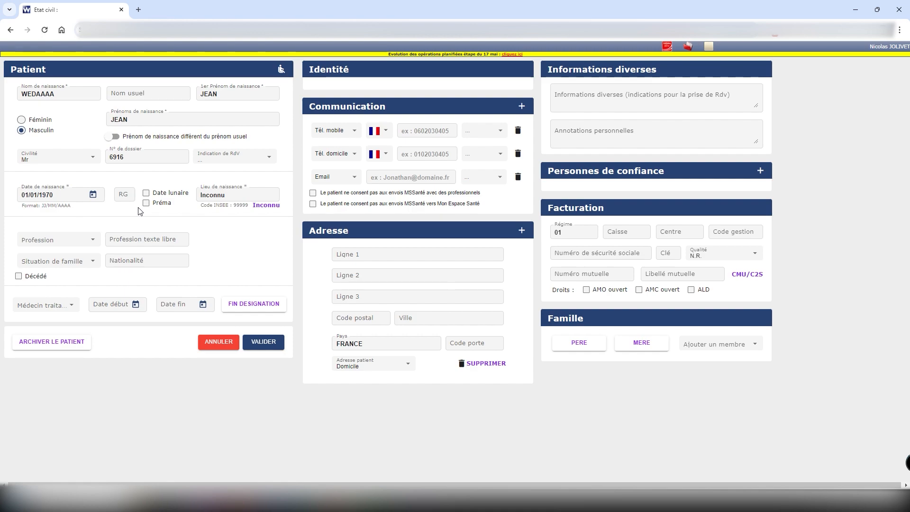
pyautogui.click(257, 342)
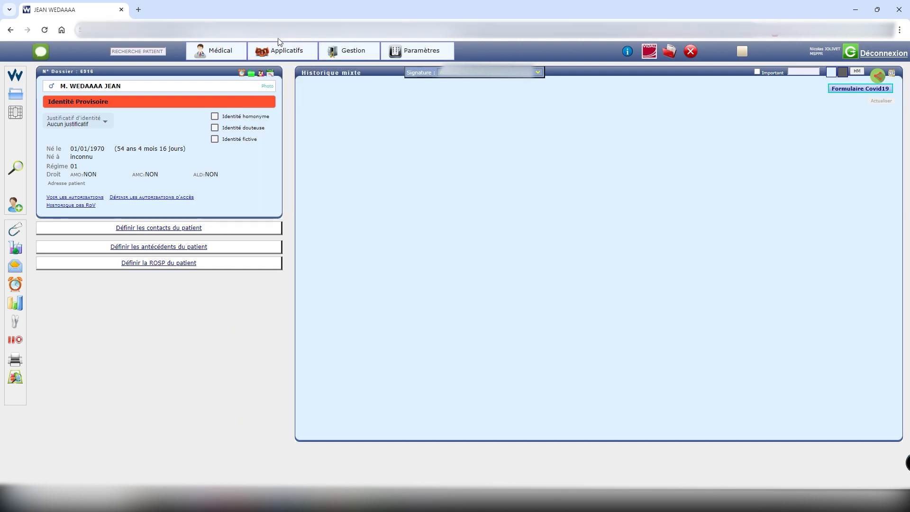
# Return to the meetings list and open the "RCP de juin" meeting for editing.
pyautogui.moveTo(284, 53)
pyautogui.moveTo(305, 70)
pyautogui.click(379, 70)
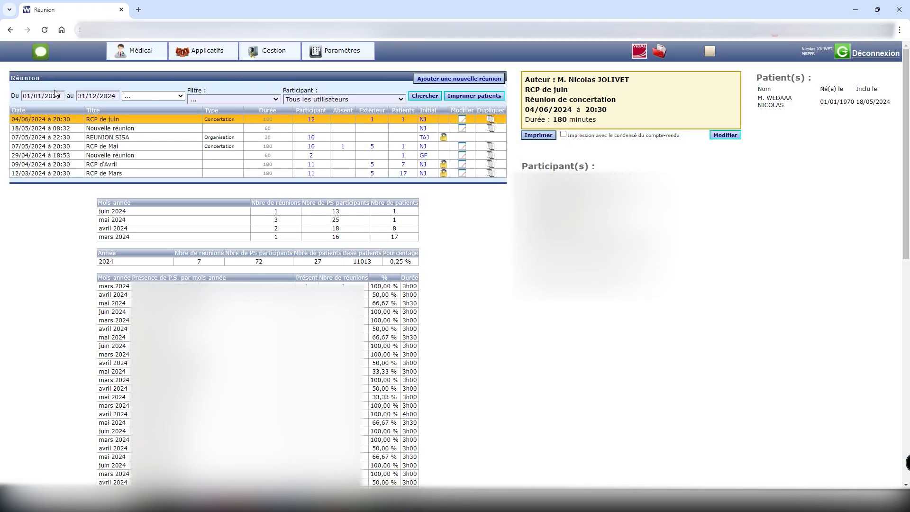
pyautogui.click(462, 121)
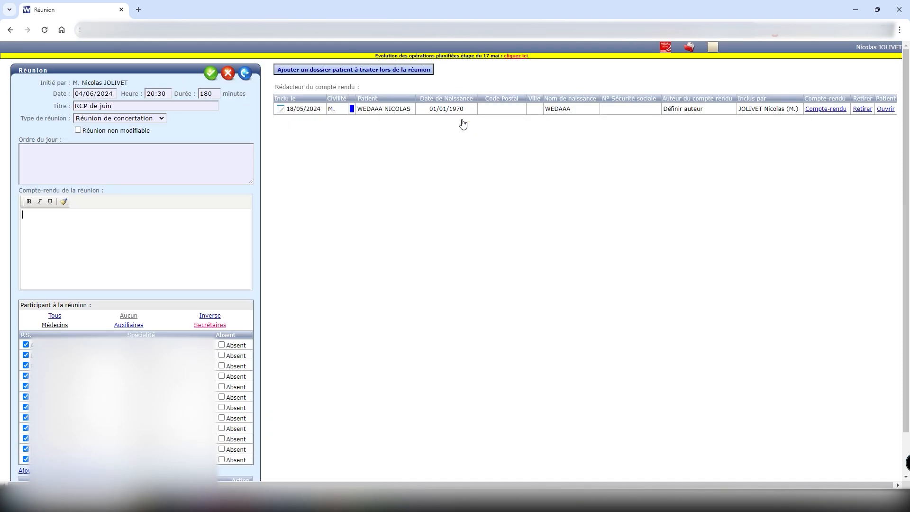
# Search for the newly created patient by surname, add the patient's file to the meeting, and return to the meetings list.
pyautogui.click(367, 71)
pyautogui.doubleClick(489, 74)
pyautogui.click(489, 74)
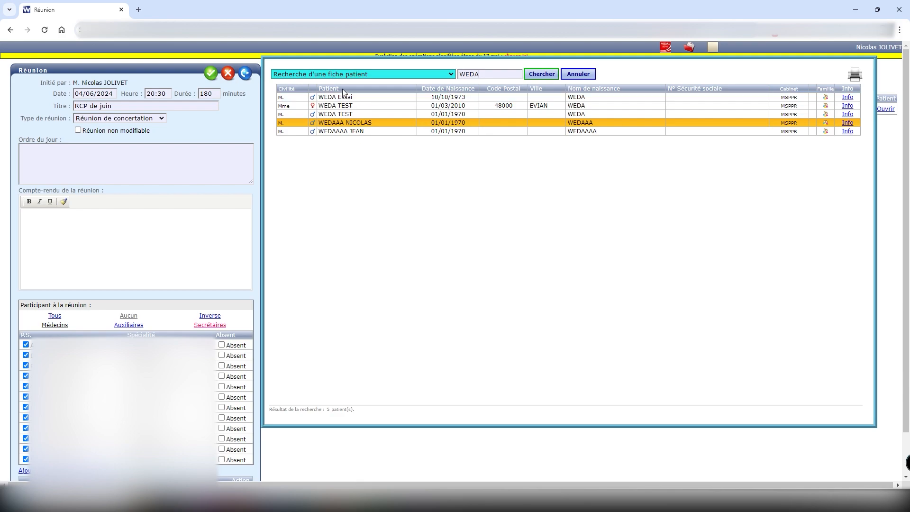
pyautogui.click(352, 132)
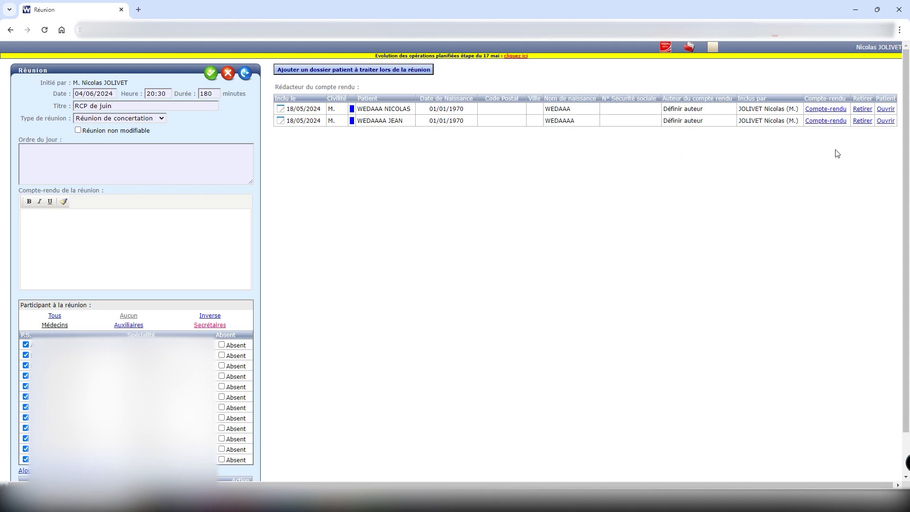
pyautogui.click(245, 72)
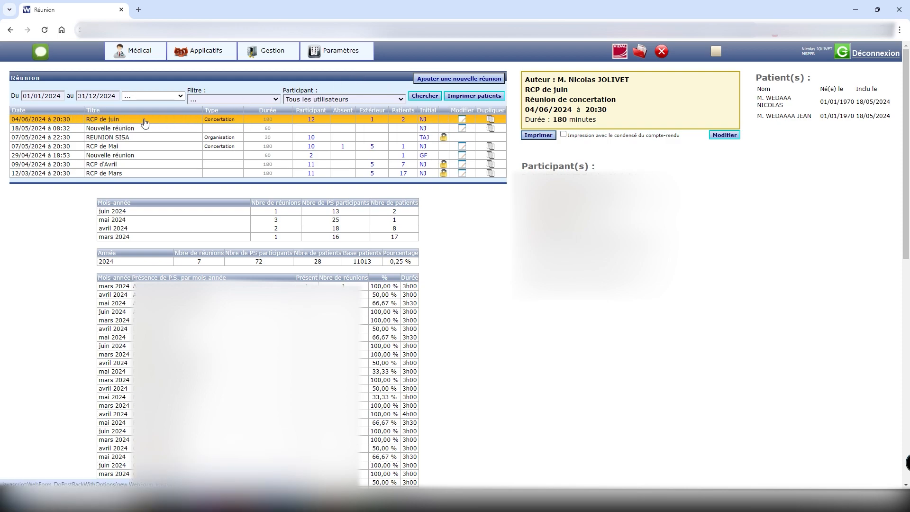
# Enter "PATIENT VU, traitement partagé" as the first listed patient's report for "RCP de juin", reopen the report and save it.
pyautogui.click(462, 119)
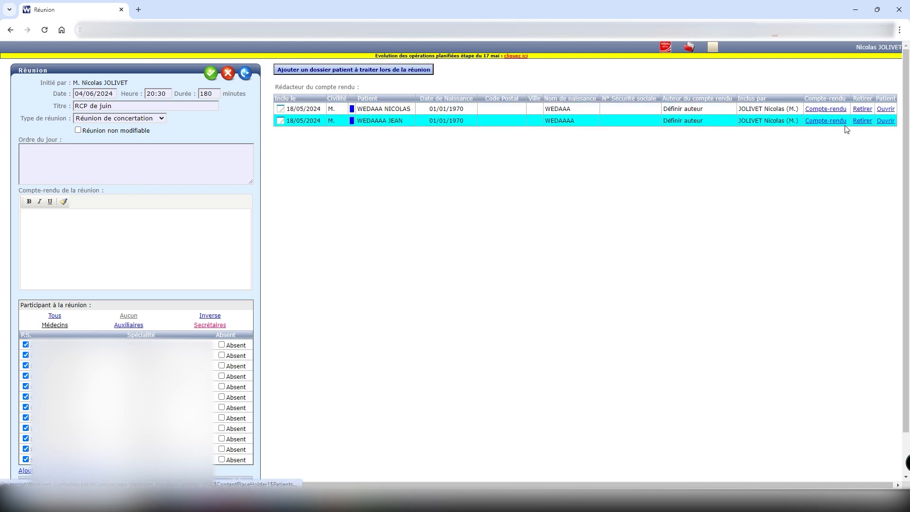
pyautogui.click(837, 110)
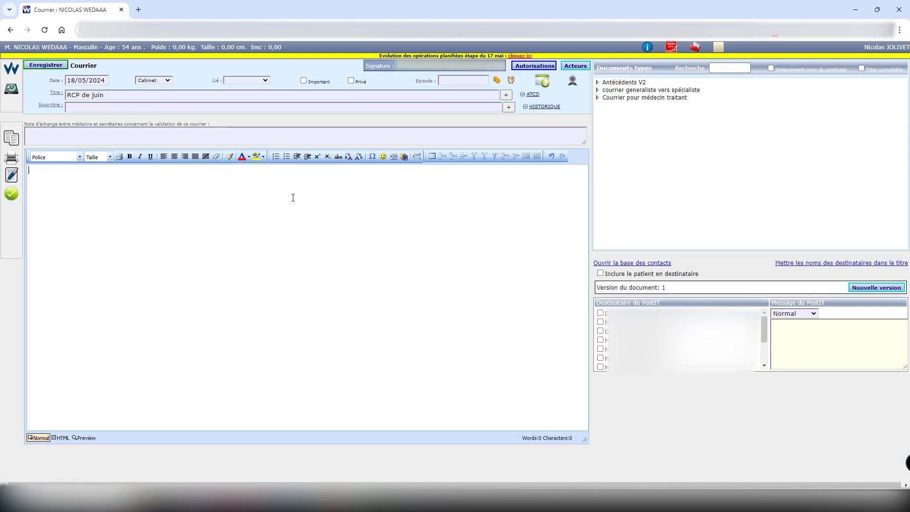
pyautogui.write('PATIENT VU, traitement partagé')
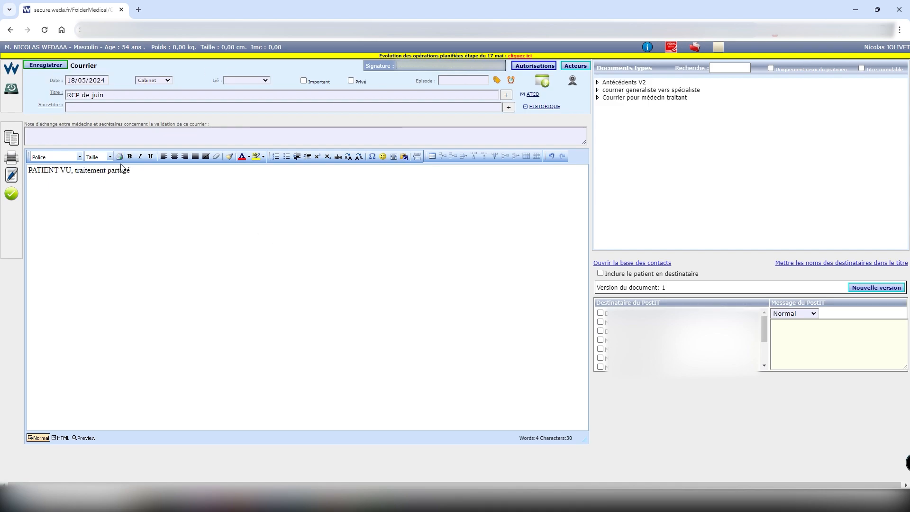
pyautogui.moveTo(22, 78)
pyautogui.click(10, 71)
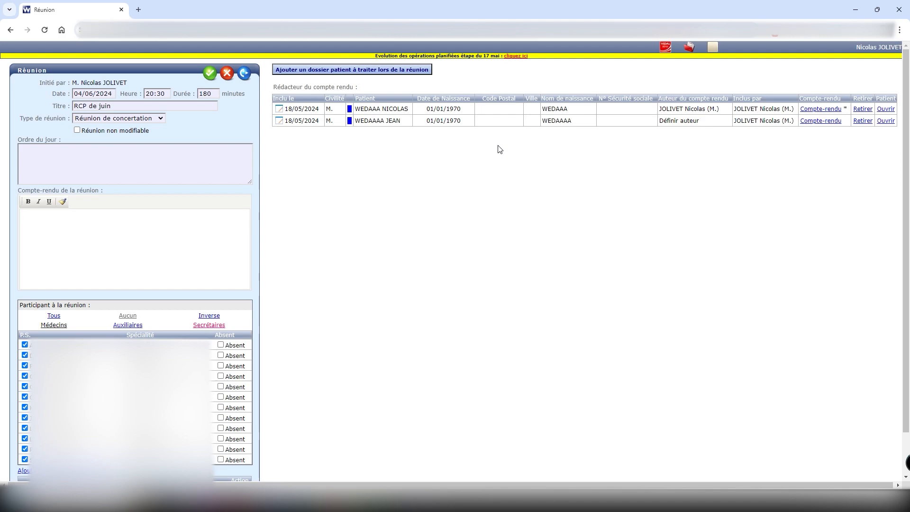
pyautogui.click(822, 109)
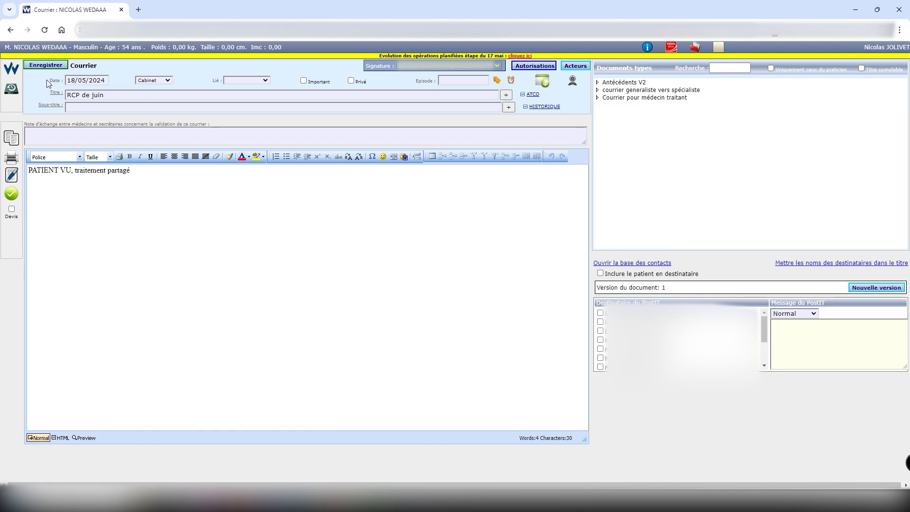
pyautogui.click(43, 67)
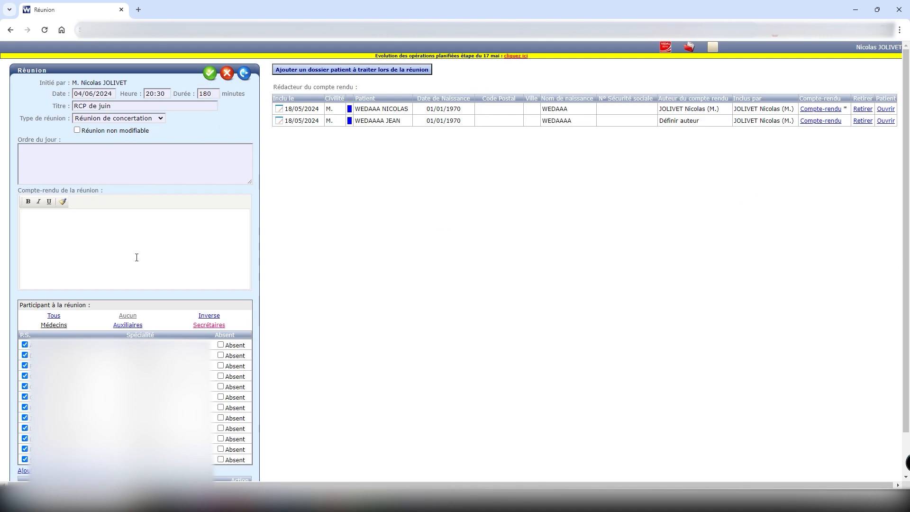
# Mark the second, fourth and ninth listed participants of the "RCP de juin" meeting as absent and validate the meeting.
pyautogui.scroll(-1, 214, 319)
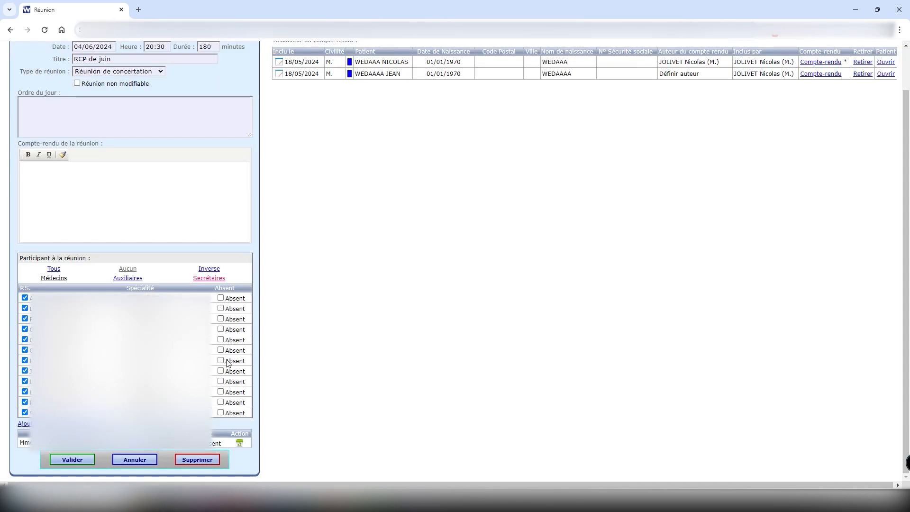
pyautogui.click(220, 381)
pyautogui.click(221, 330)
pyautogui.click(220, 309)
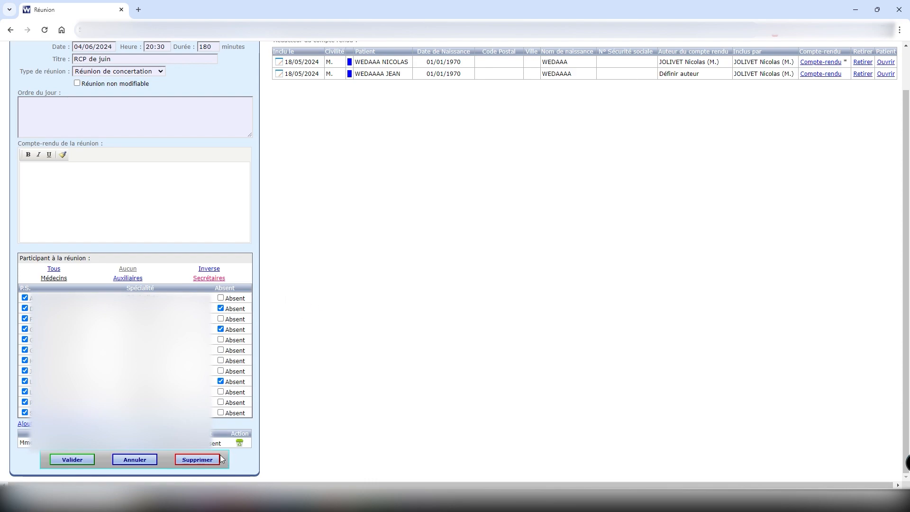
pyautogui.click(72, 460)
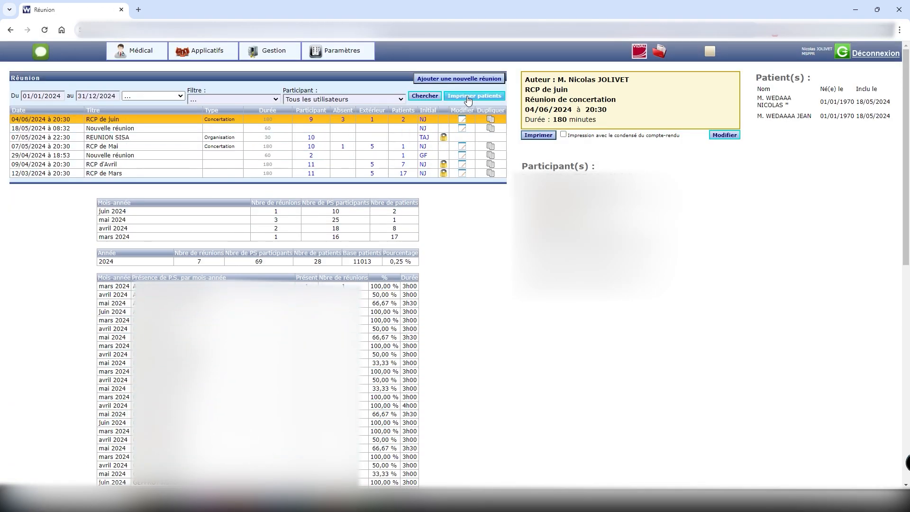
# Reopen the "RCP de juin" meeting, lock it as "Réunion non modifiable" and validate it.
pyautogui.click(461, 123)
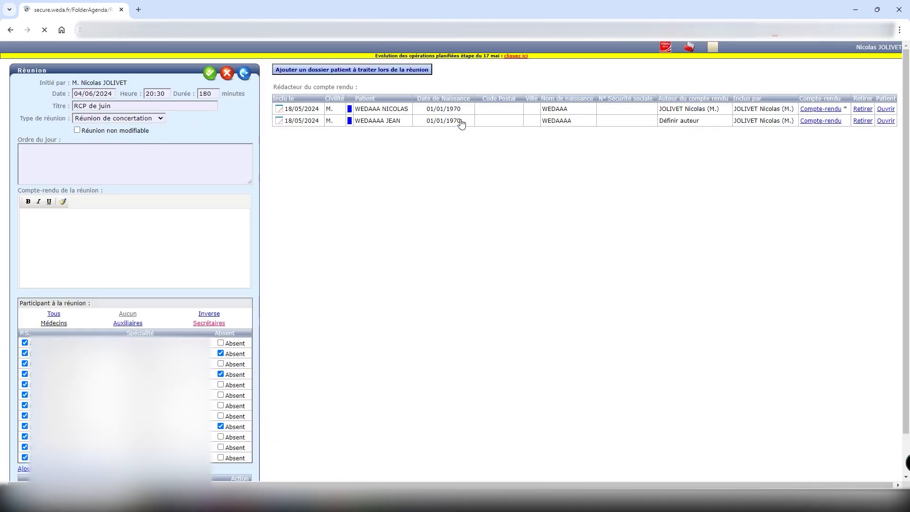
pyautogui.click(78, 131)
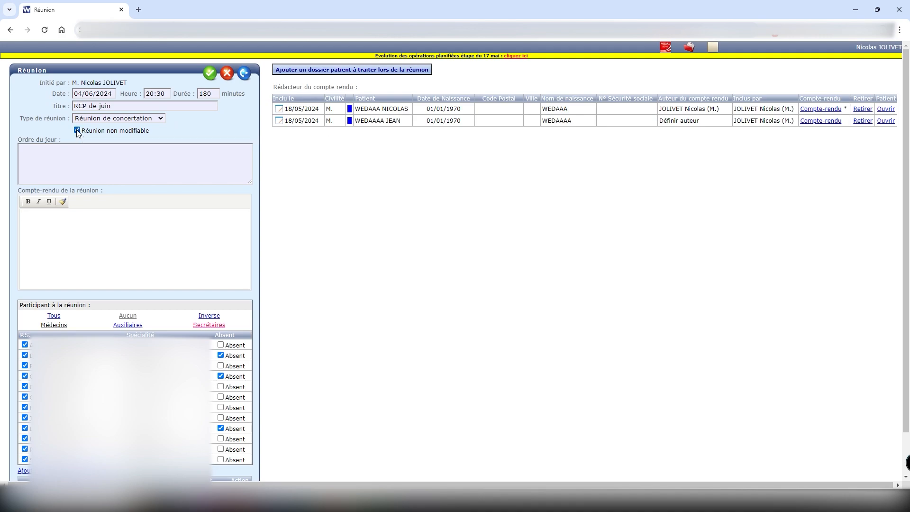
pyautogui.click(210, 74)
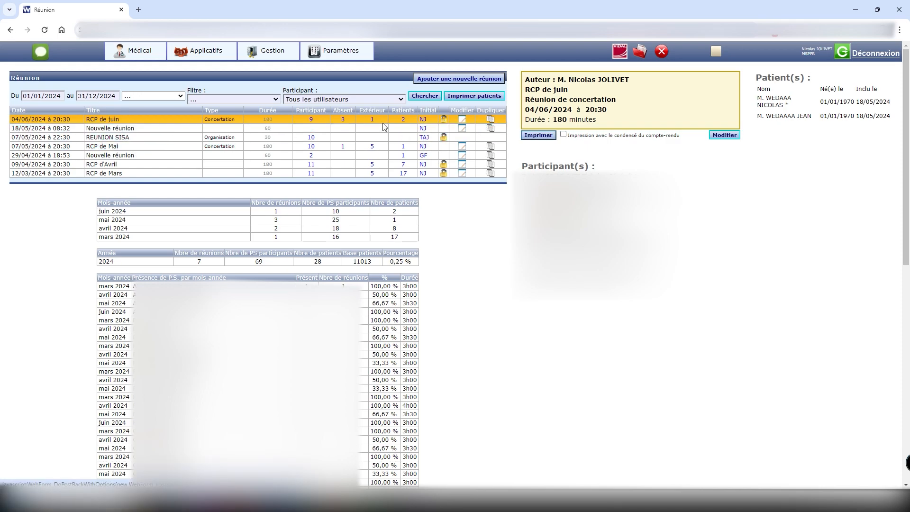
# Add a new meeting from the meetings list.
pyautogui.click(457, 79)
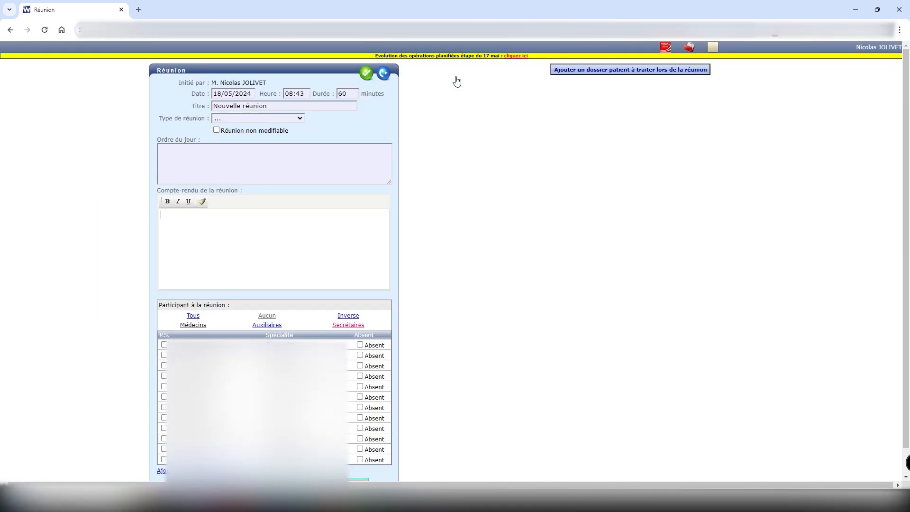